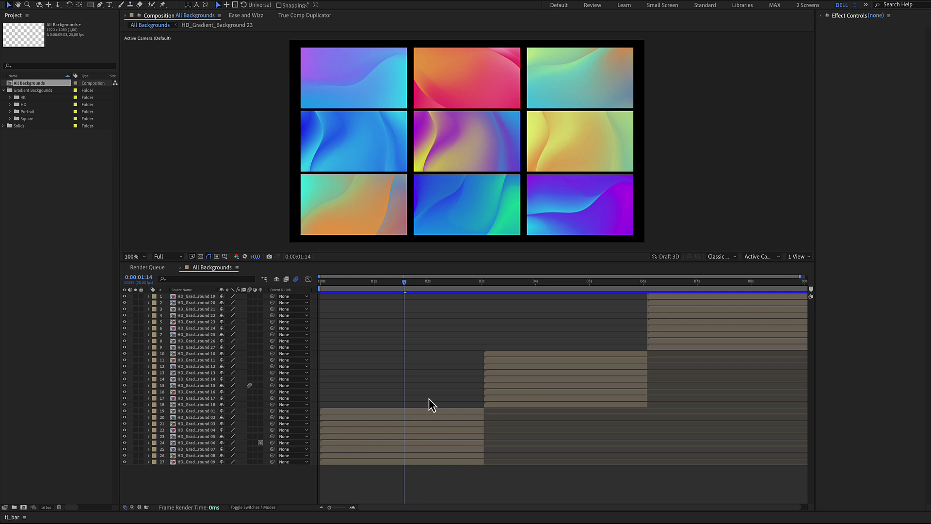
- Select the top-left HD_Gradient_Background 01 tile in the All Backgrounds viewer
{"action": "left_click", "coordinate": [356, 89]}
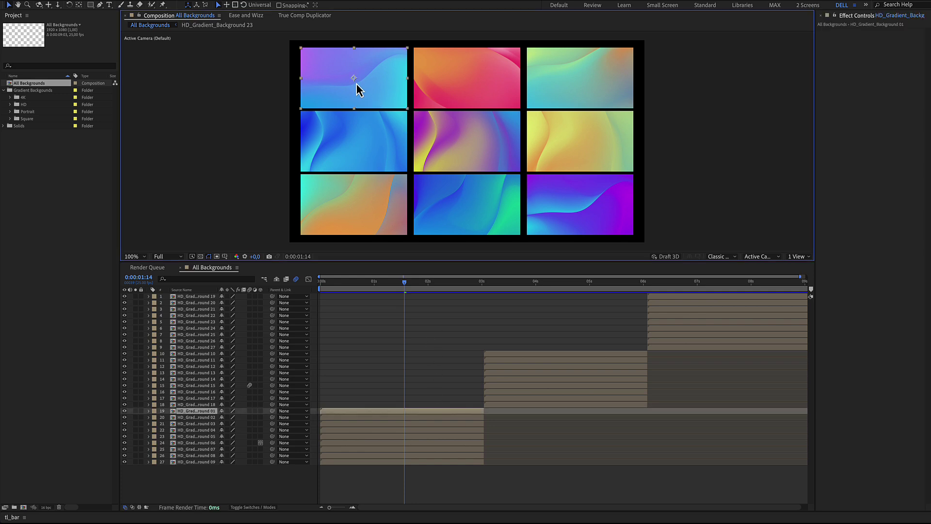
- Open HD_Gradient_Background 01 at 100% zoom and show the Controls layer's effect settings
{"action": "double_click", "coordinate": [384, 411]}
{"action": "key", "text": "slash"}
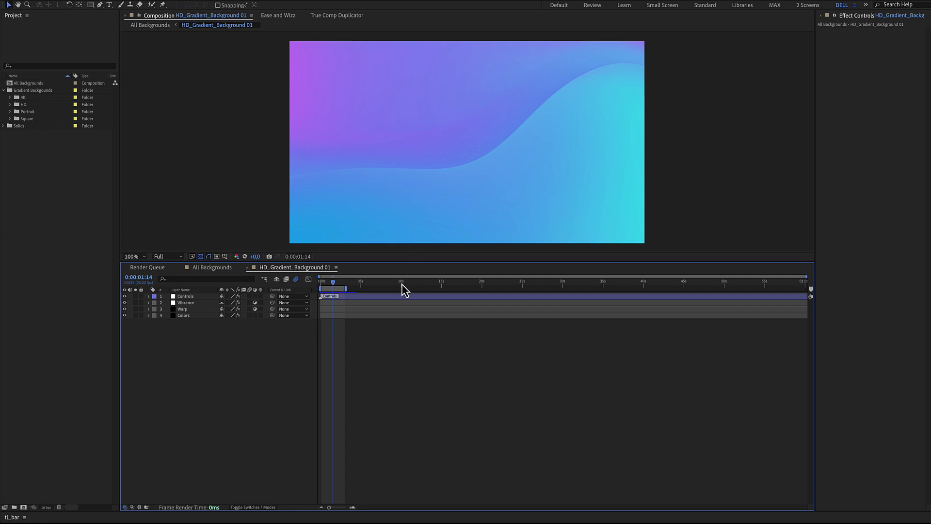
{"action": "left_click", "coordinate": [393, 295]}
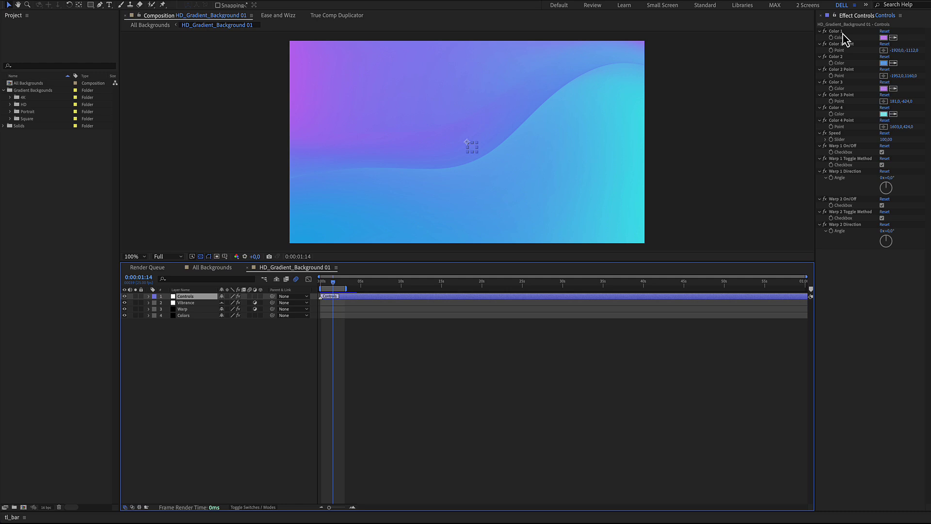
- Reposition the Color 1 point and set Color 1 to magenta
{"action": "left_click", "coordinate": [884, 50]}
{"action": "mouse_move", "coordinate": [275, 39]}
{"action": "left_mouse_down"}
{"action": "mouse_move", "coordinate": [322, 74]}
{"action": "mouse_move", "coordinate": [338, 65]}
{"action": "left_mouse_up"}
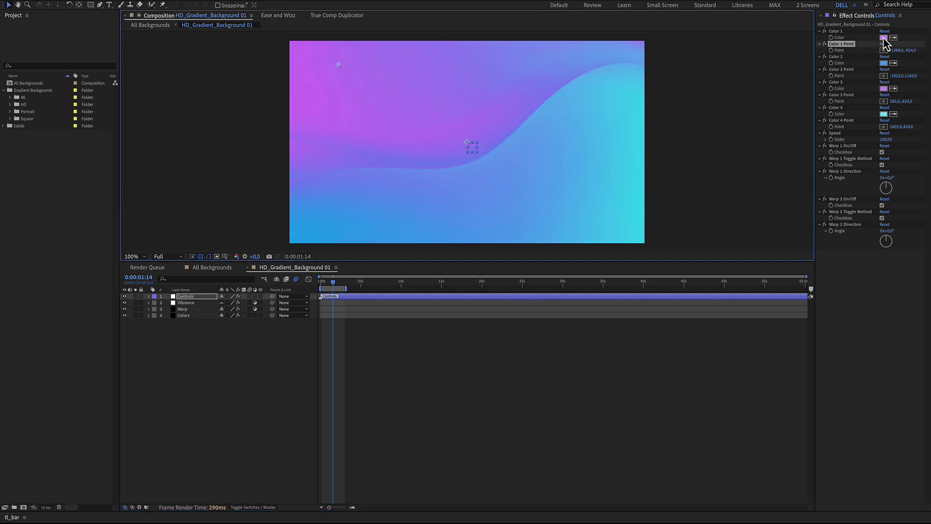
{"action": "left_click", "coordinate": [884, 37]}
{"action": "left_click", "coordinate": [455, 249]}
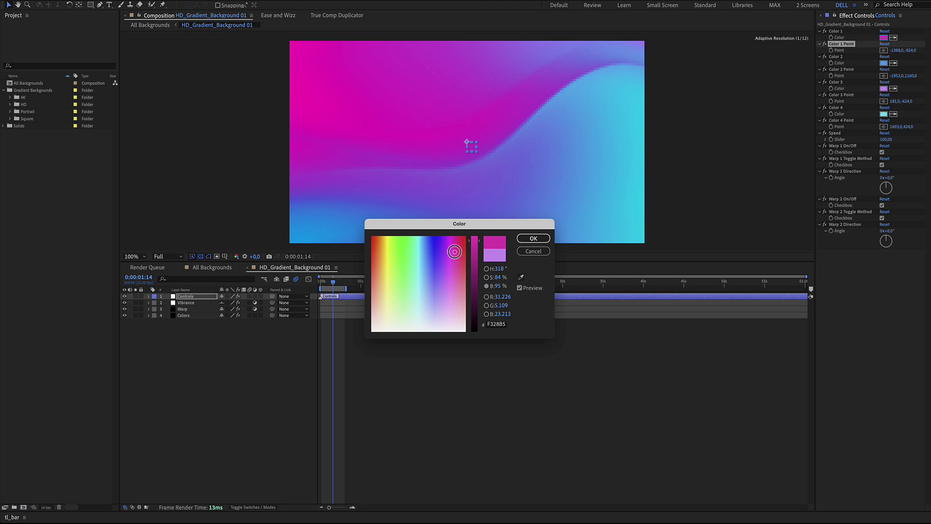
{"action": "left_click", "coordinate": [533, 239]}
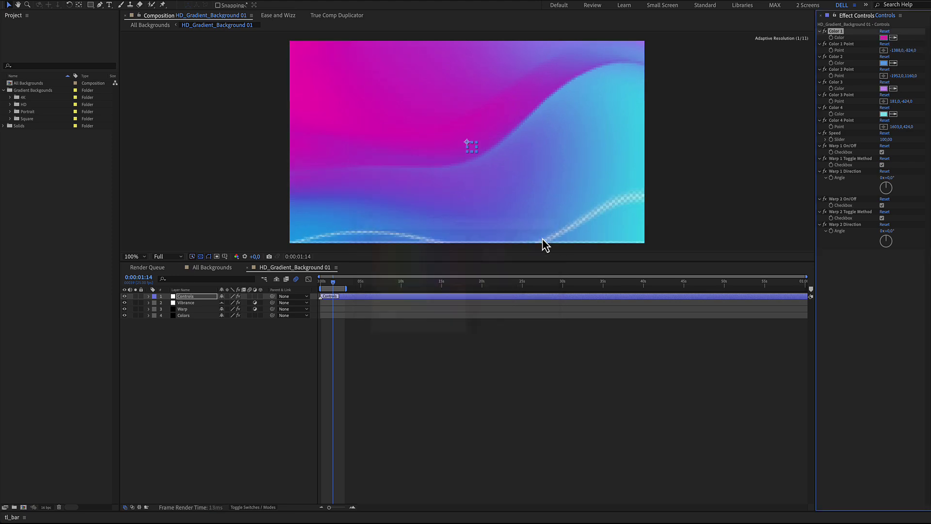
- Set Color 4 to blue and move its point toward the lower right
{"action": "left_click", "coordinate": [883, 113]}
{"action": "left_click", "coordinate": [452, 254]}
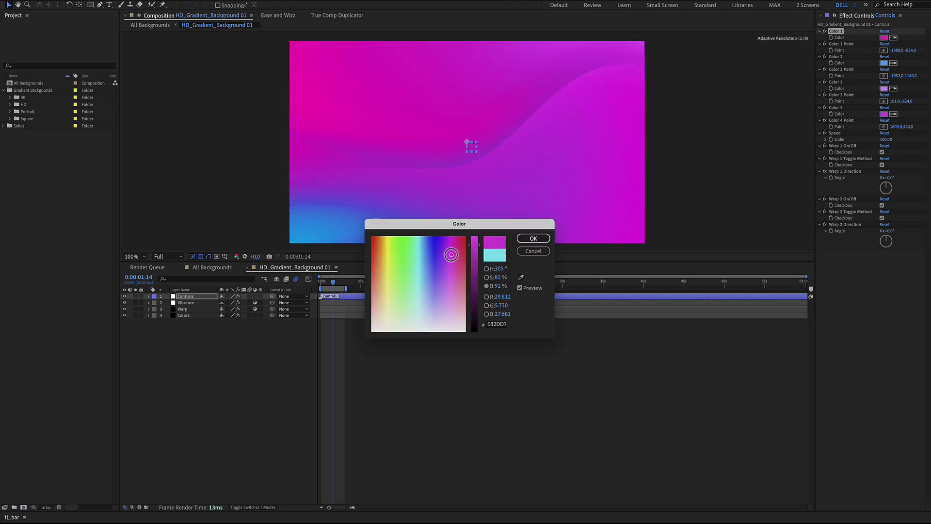
{"action": "left_click", "coordinate": [427, 265]}
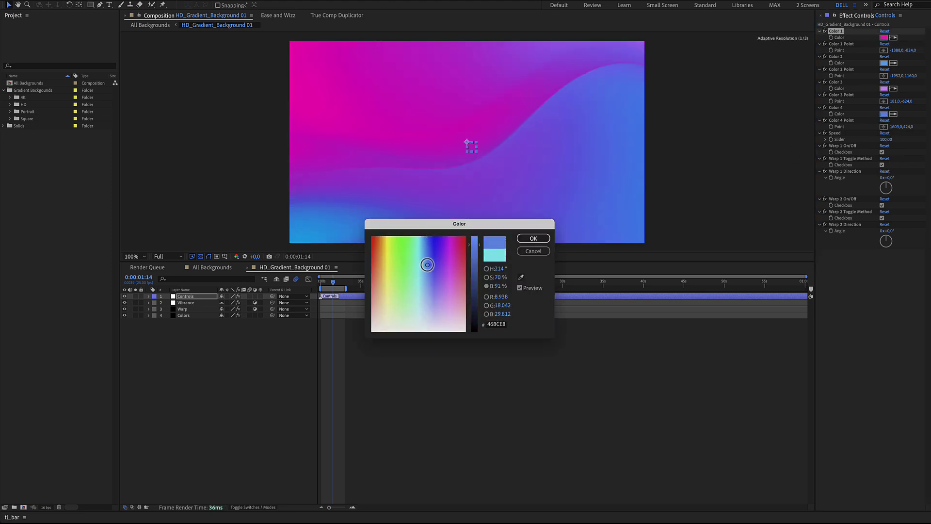
{"action": "left_click", "coordinate": [534, 239]}
{"action": "left_click", "coordinate": [843, 120]}
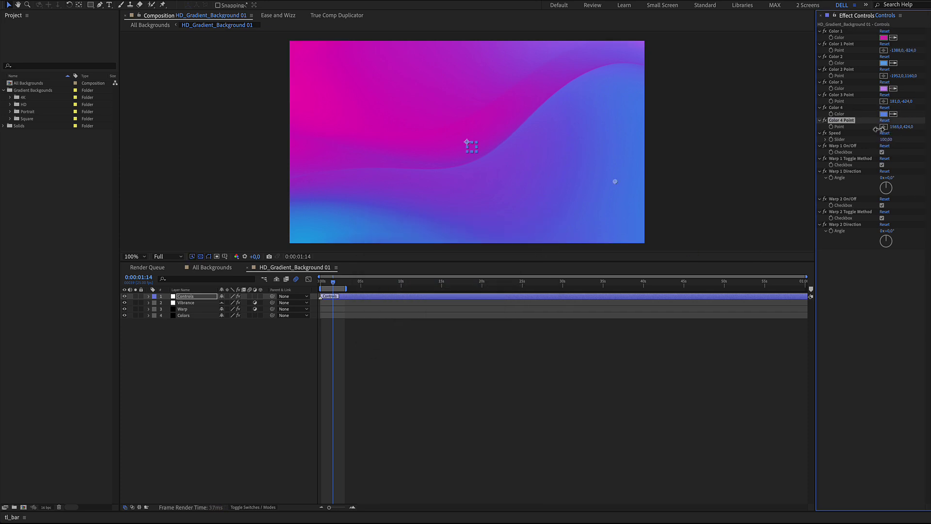
{"action": "mouse_move", "coordinate": [614, 181]}
{"action": "left_mouse_down"}
{"action": "mouse_move", "coordinate": [580, 182]}
{"action": "mouse_move", "coordinate": [655, 248]}
{"action": "left_mouse_up"}
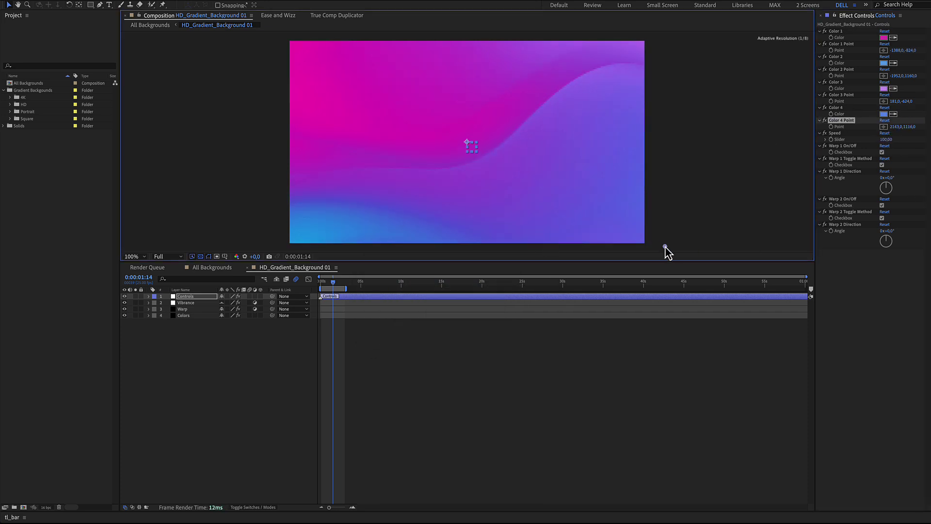
- Lower the gradient Speed from 100 to 32 and preview the slower playback
{"action": "left_click", "coordinate": [835, 133]}
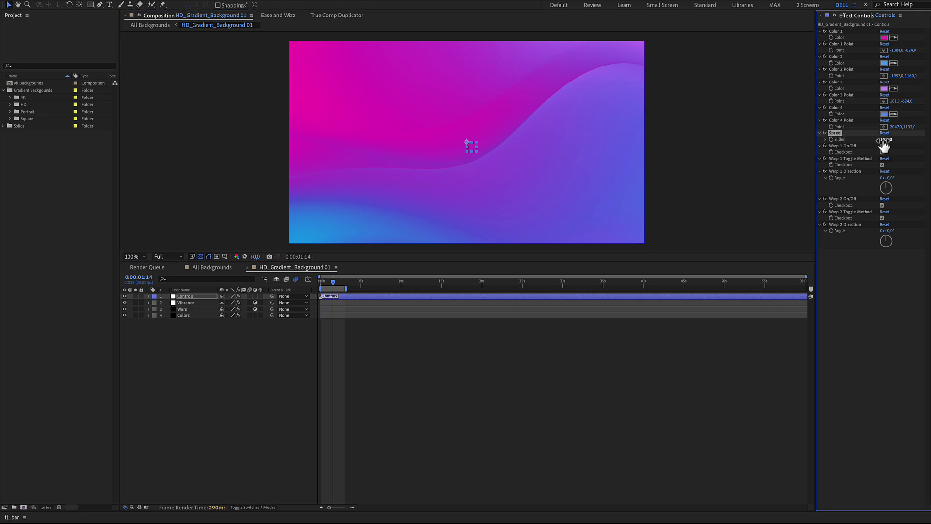
{"action": "mouse_move", "coordinate": [884, 139]}
{"action": "left_mouse_down"}
{"action": "mouse_move", "coordinate": [856, 140]}
{"action": "mouse_move", "coordinate": [914, 142]}
{"action": "left_mouse_up"}
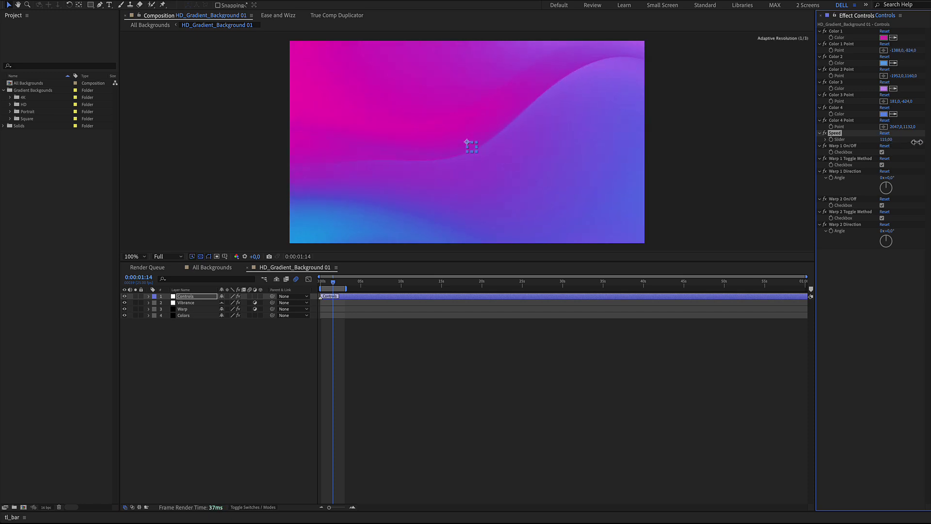
{"action": "left_click_drag", "start_coordinate": [915, 142], "coordinate": [840, 155]}
{"action": "key", "text": "space"}
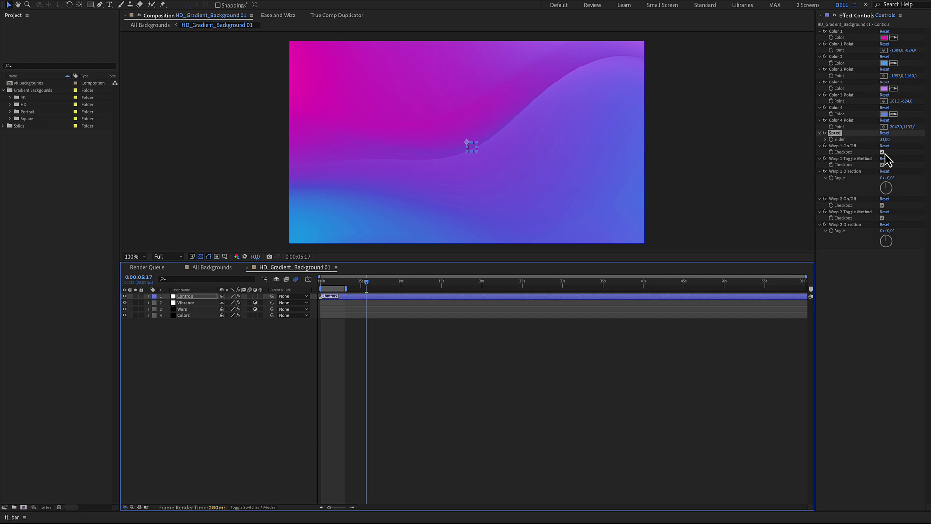
- Leave Warp 1 on with Toggle Method unchecked, and turn Warp 2 off
{"action": "left_click", "coordinate": [882, 153]}
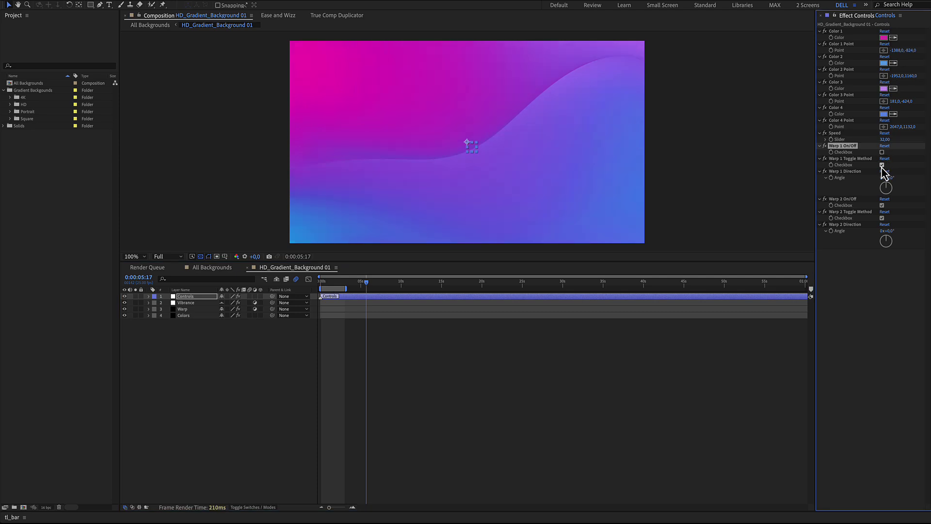
{"action": "left_click", "coordinate": [881, 165]}
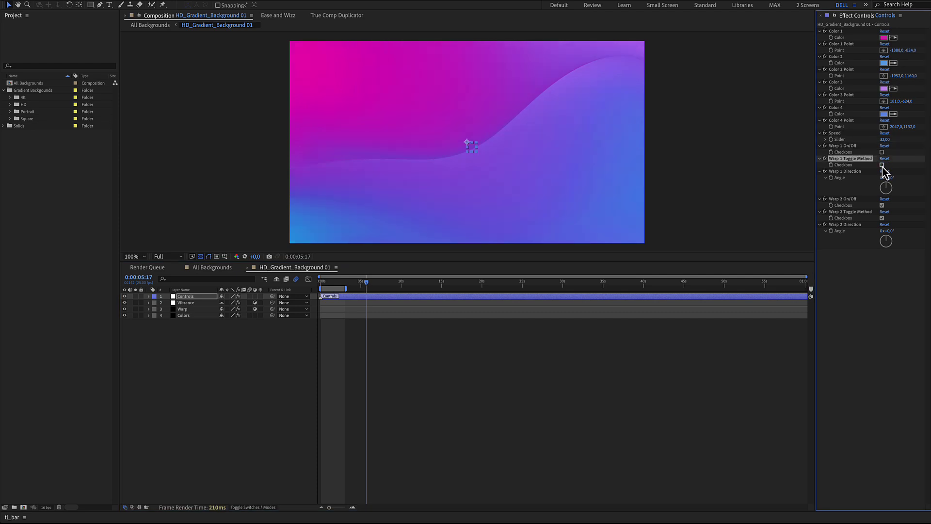
{"action": "left_click", "coordinate": [882, 205]}
{"action": "left_click", "coordinate": [882, 218]}
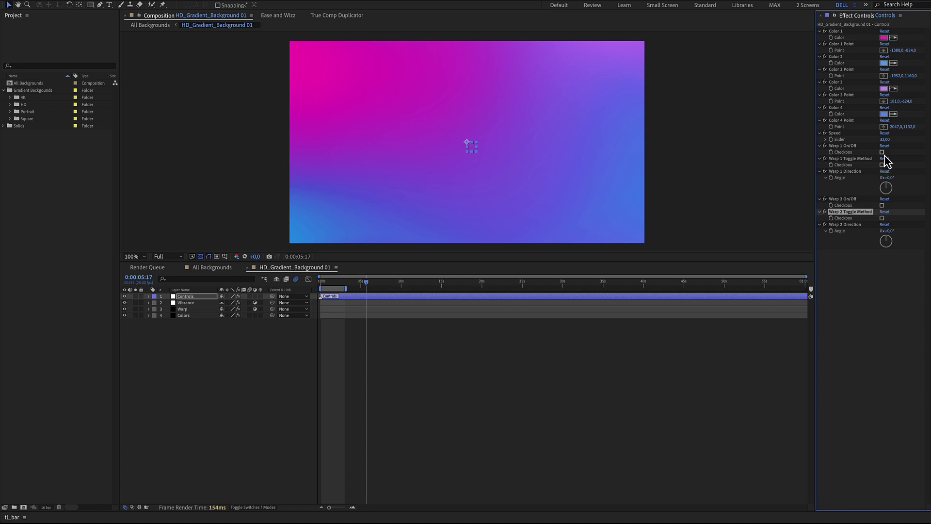
{"action": "left_click", "coordinate": [882, 152]}
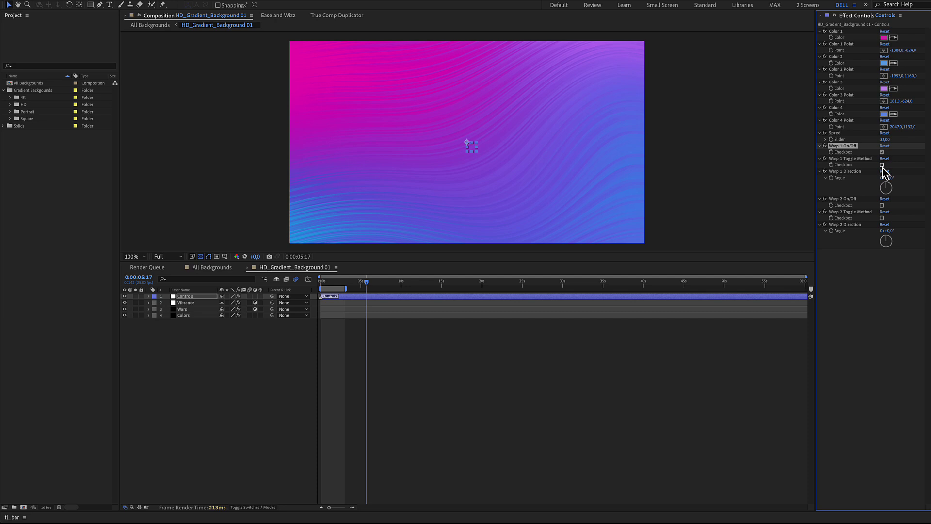
{"action": "left_click", "coordinate": [882, 166]}
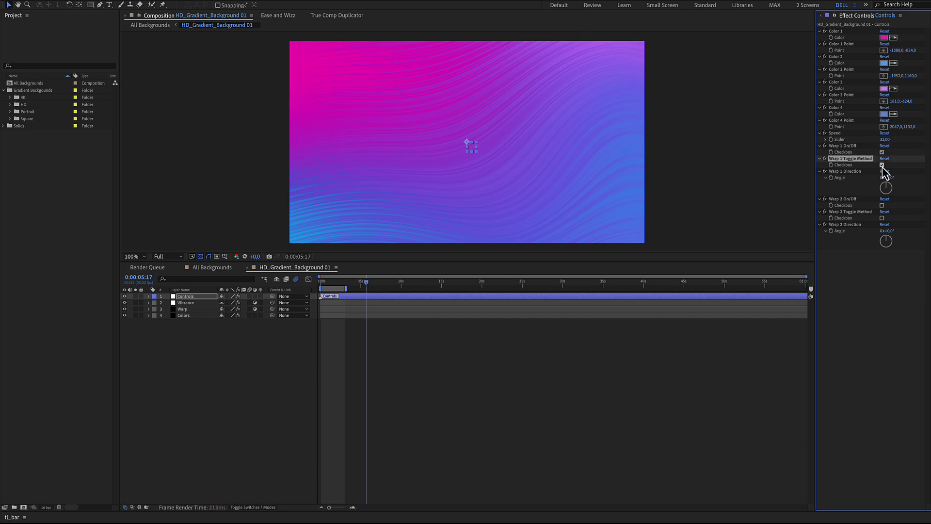
{"action": "left_click", "coordinate": [882, 166]}
- Turn Warp 2 On/Off and Warp 2 Toggle Method on
{"action": "left_click", "coordinate": [882, 205]}
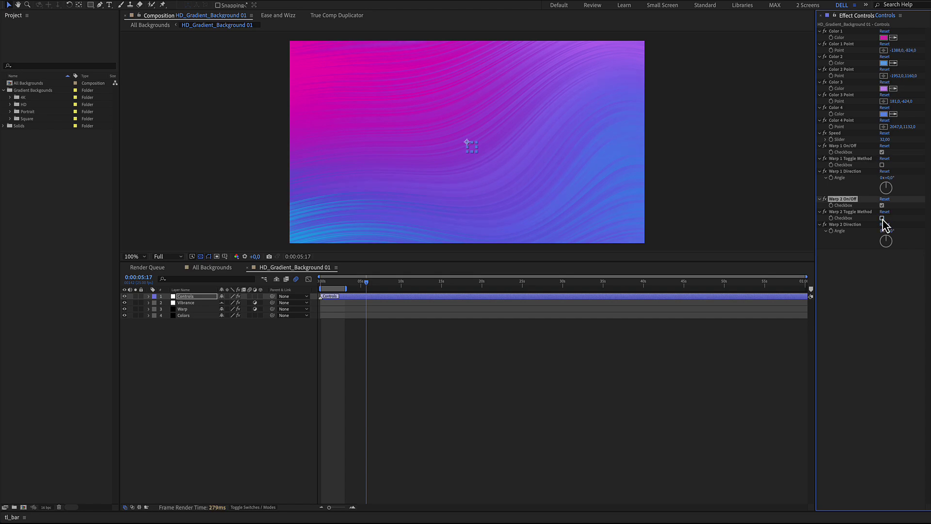
{"action": "left_click", "coordinate": [882, 218]}
{"action": "left_click", "coordinate": [882, 218]}
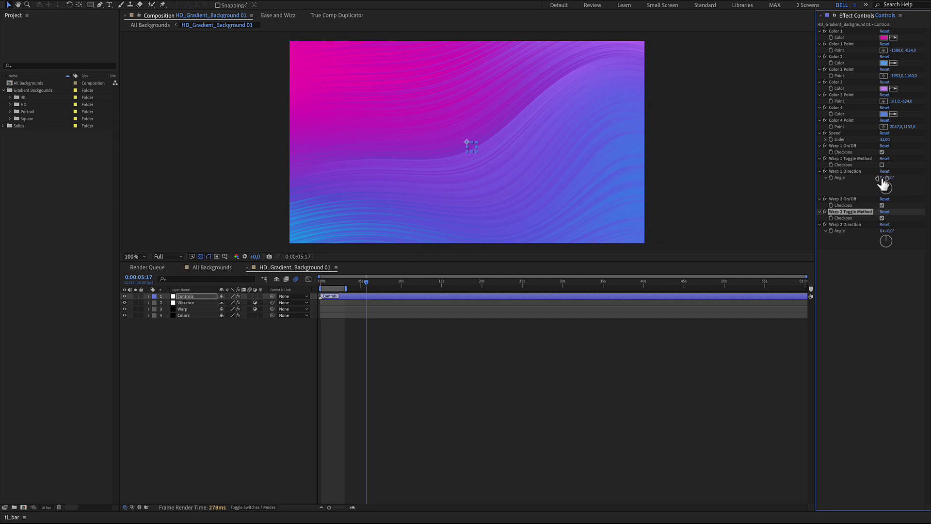
- Rotate the Warp 1 Direction angle to 90°
{"action": "left_click_drag", "start_coordinate": [887, 190], "coordinate": [896, 199]}
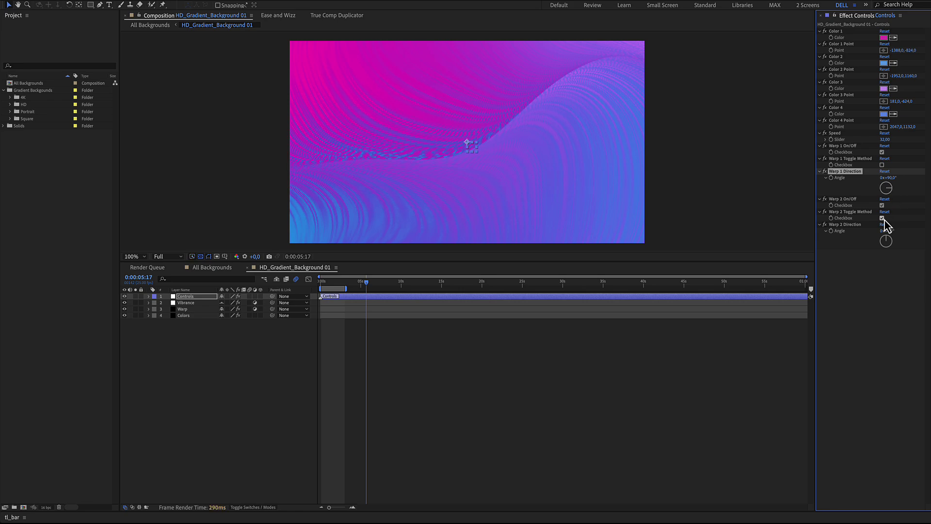